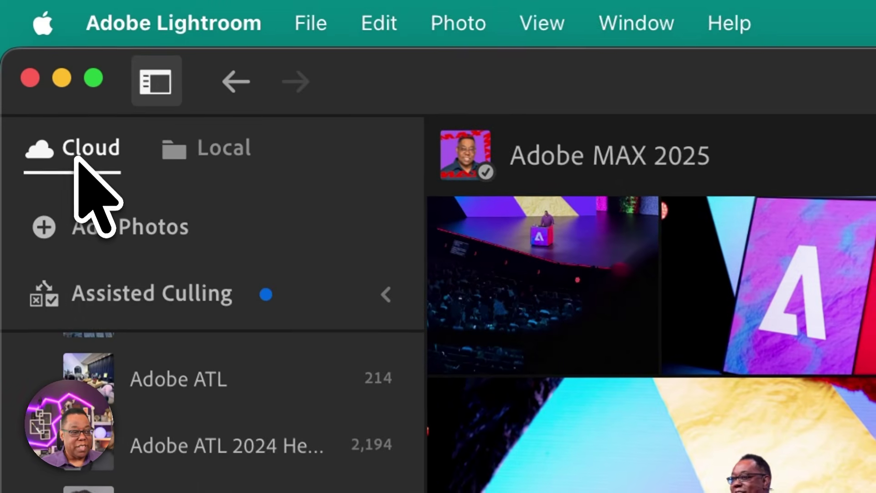
- Browse the local Desktop folder EVH and open photo IMG_0008 in the detail view
click(226, 154)
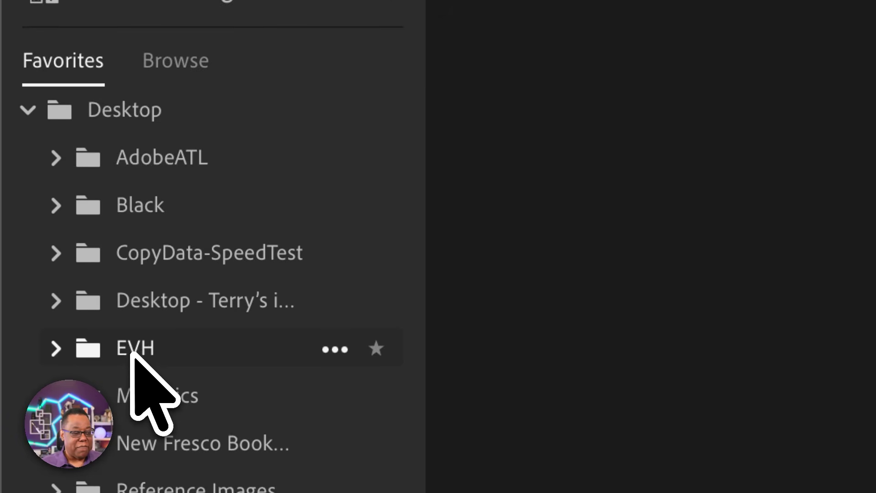
click(106, 350)
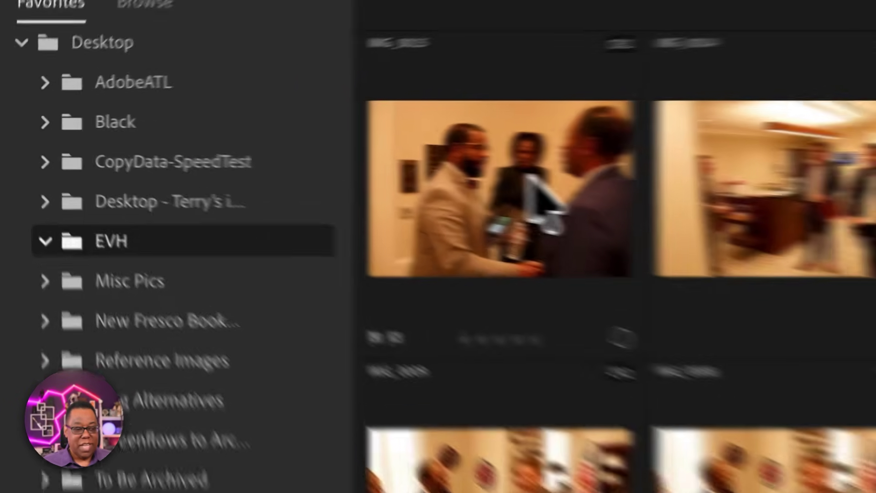
click(183, 142)
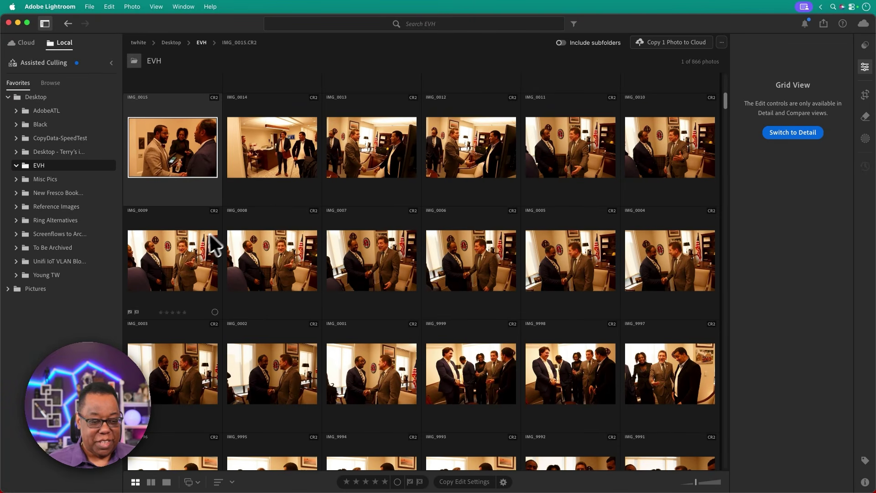
click(254, 248)
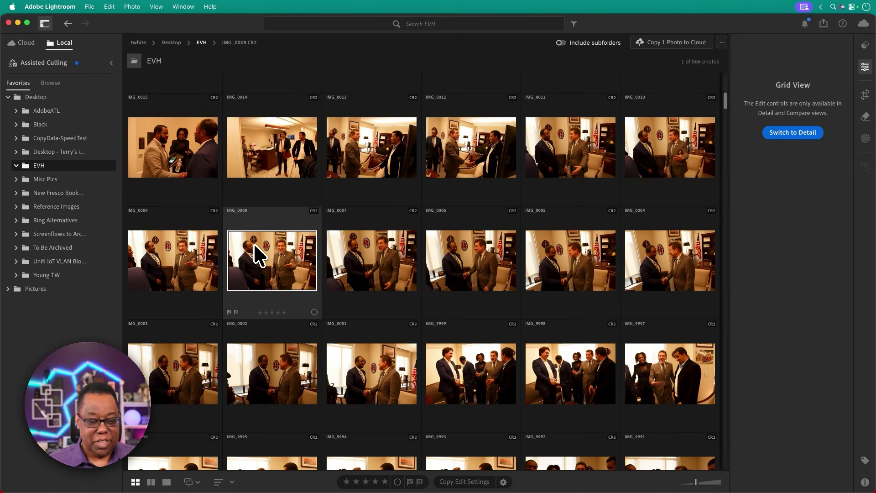
double_click(256, 250)
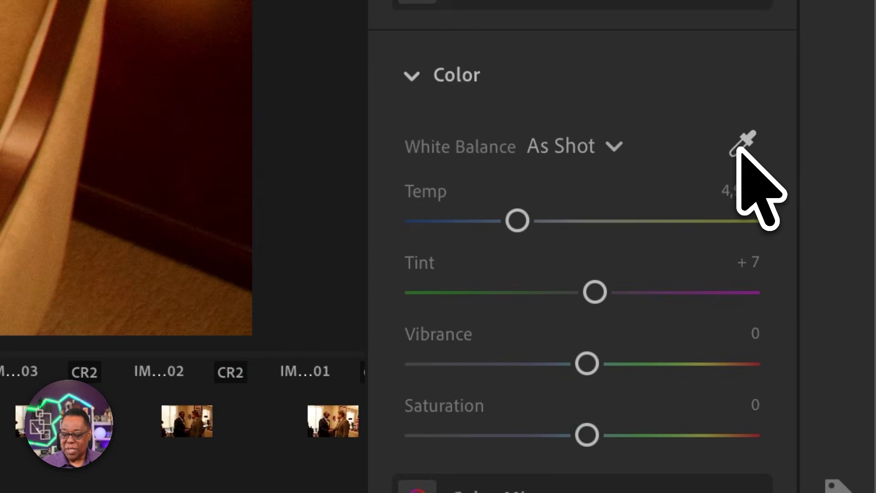
- Correct the white balance by sampling the wall between the two round emblems, and apply the Adaptive Color profile at amount 55
click(741, 147)
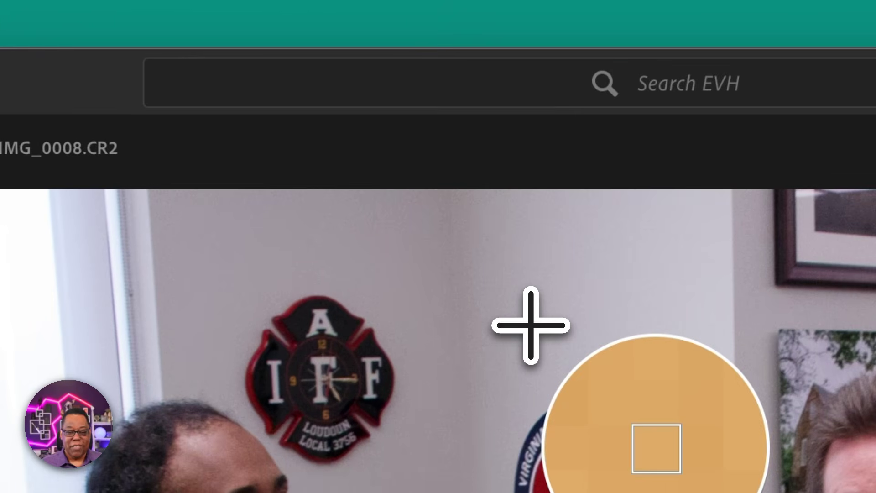
click(531, 325)
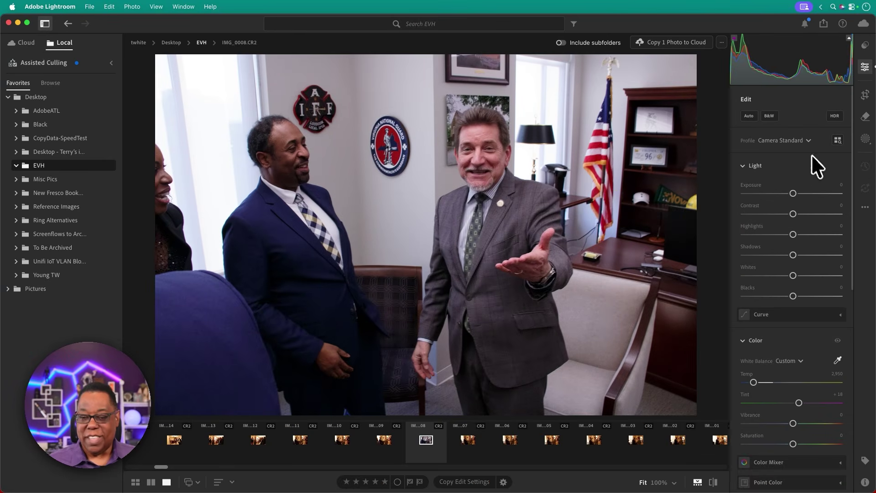
click(794, 141)
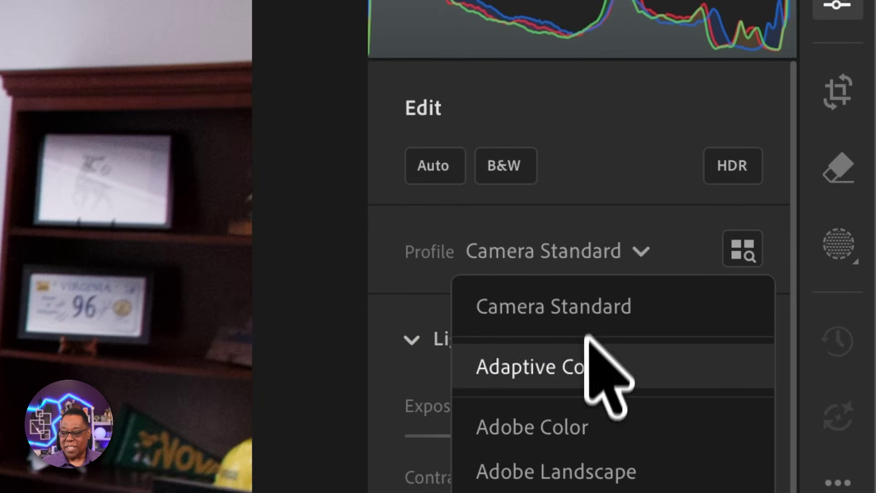
click(587, 366)
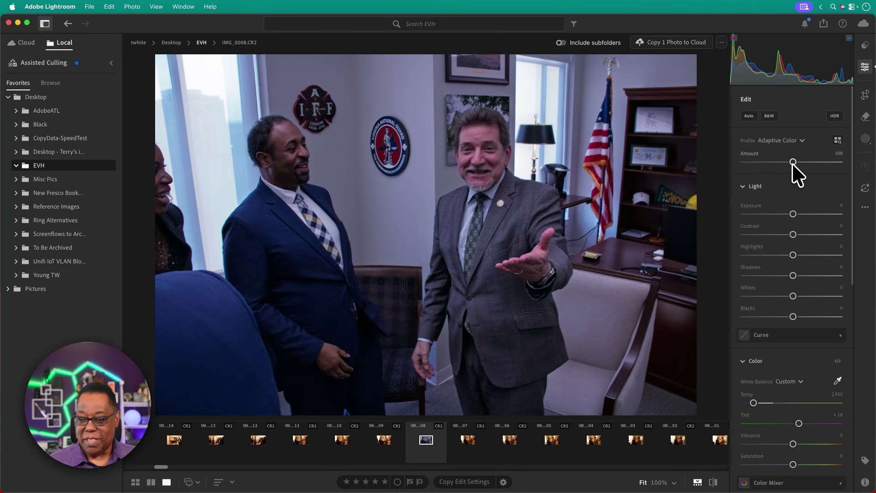
drag(793, 164, 772, 171)
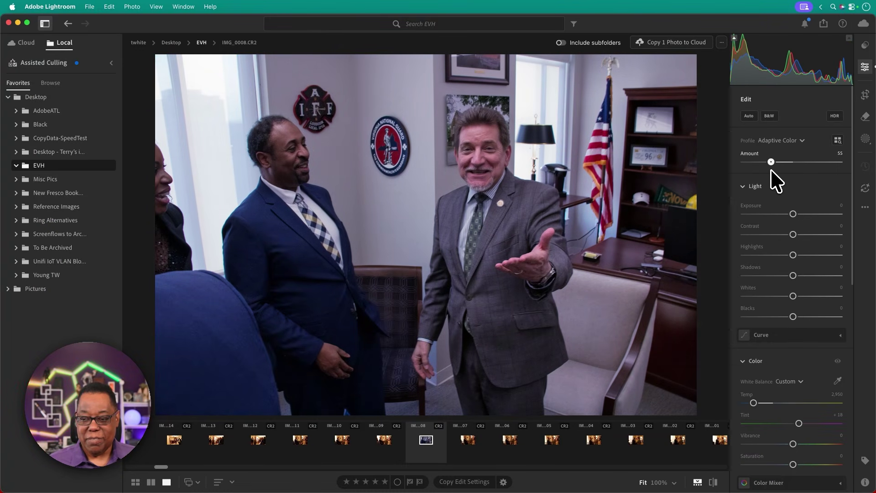
- Set the manual luminance noise reduction of the photo to 35
scroll(792, 307, down, 5)
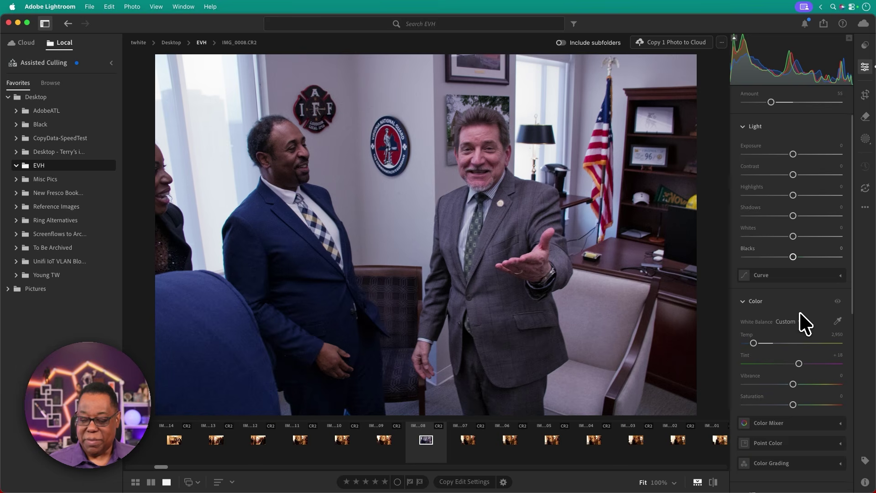
scroll(804, 323, down, 10)
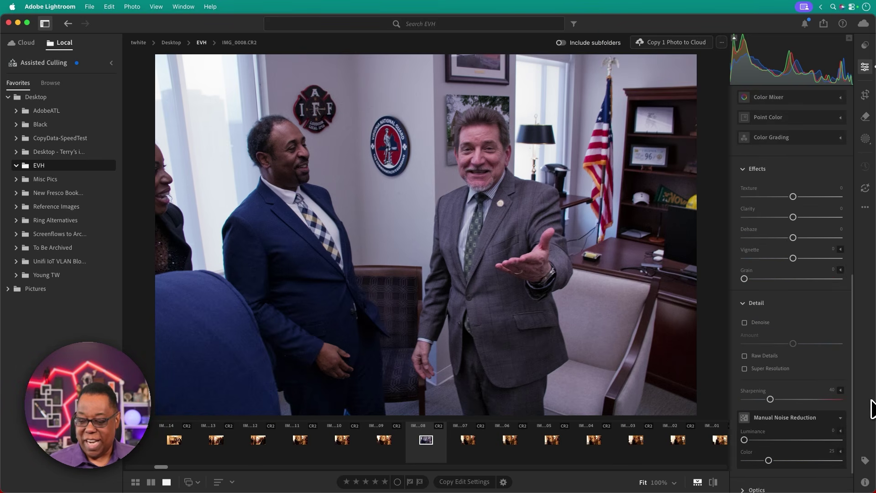
scroll(842, 395, down, 1)
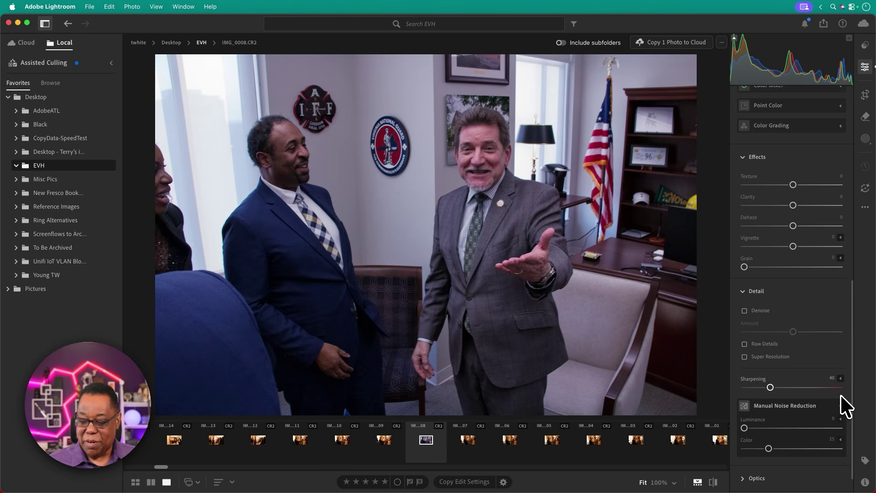
scroll(841, 395, down, 1)
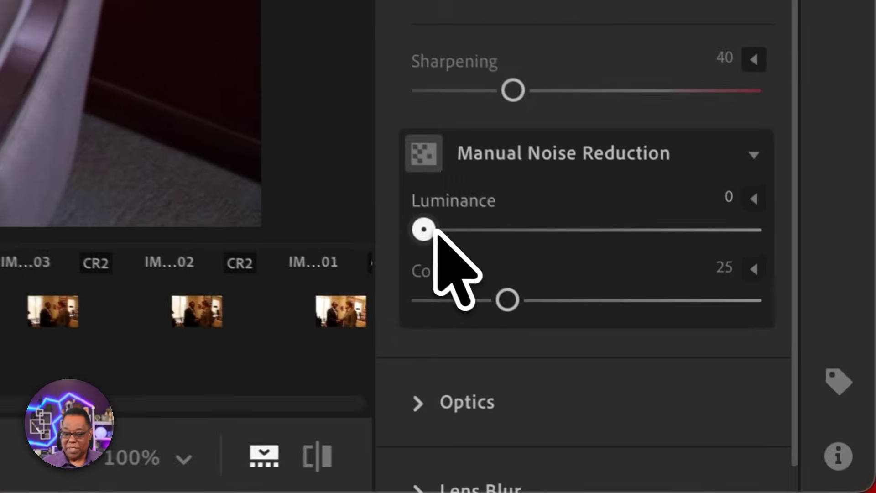
drag(734, 406, 767, 410)
drag(537, 240, 538, 241)
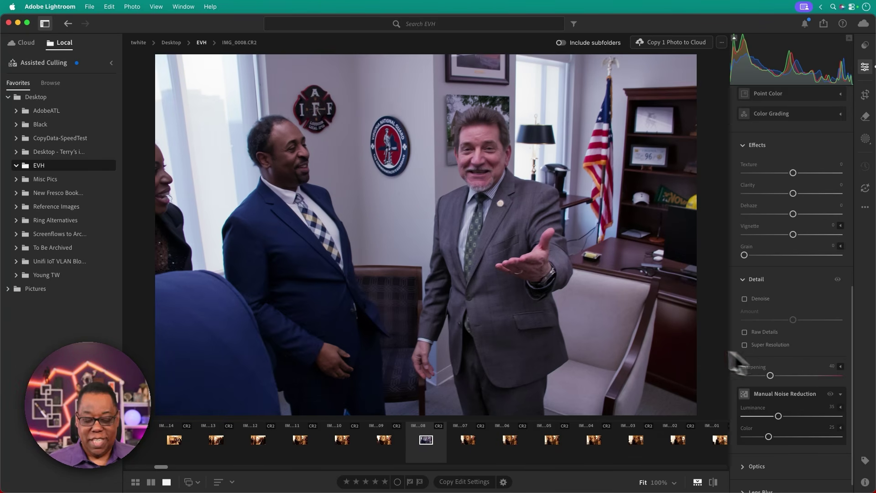
- Copy the photo's edit settings without any Remove options or High Dynamic Range, and return to the photo grid
click(470, 483)
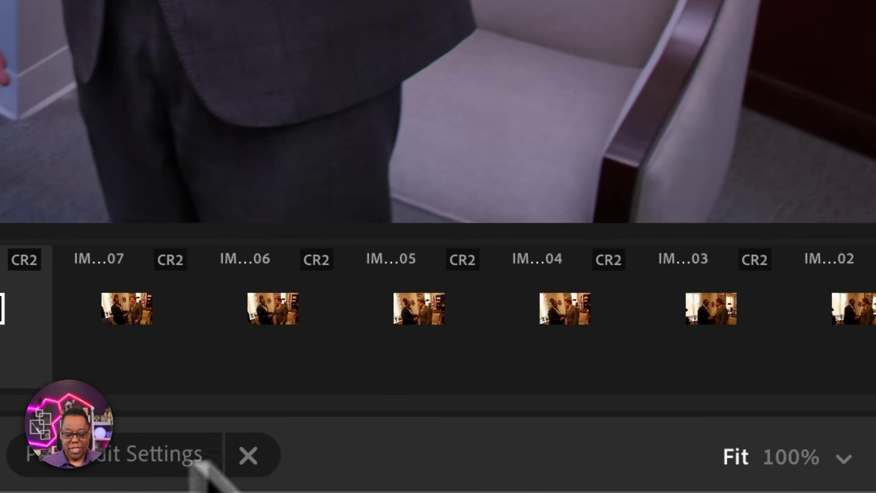
click(245, 465)
click(249, 455)
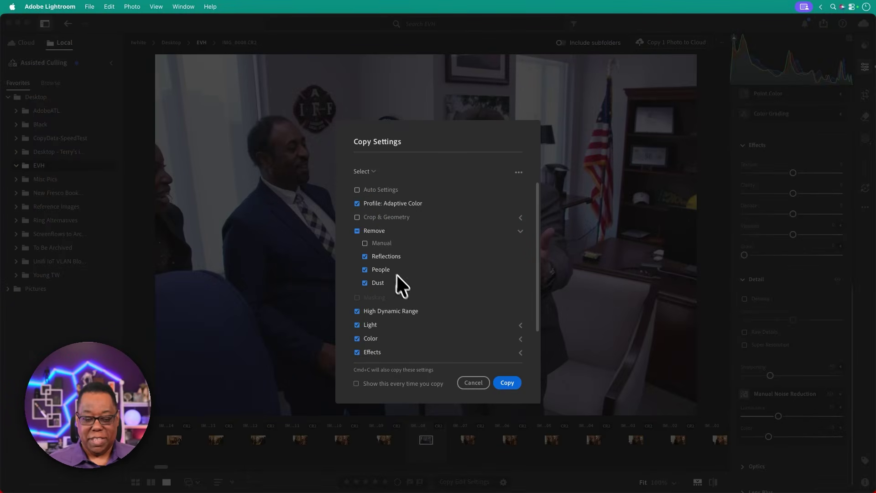
scroll(413, 320, down, 2)
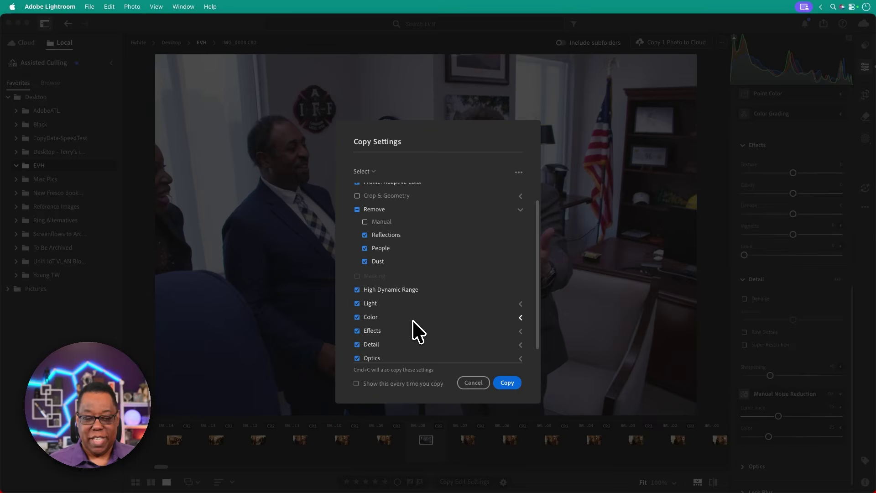
click(365, 222)
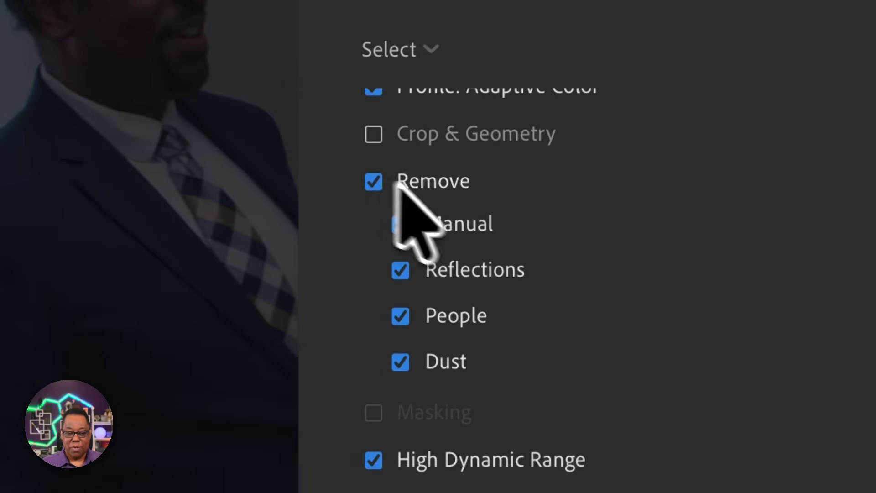
click(383, 185)
scroll(622, 323, up, 2)
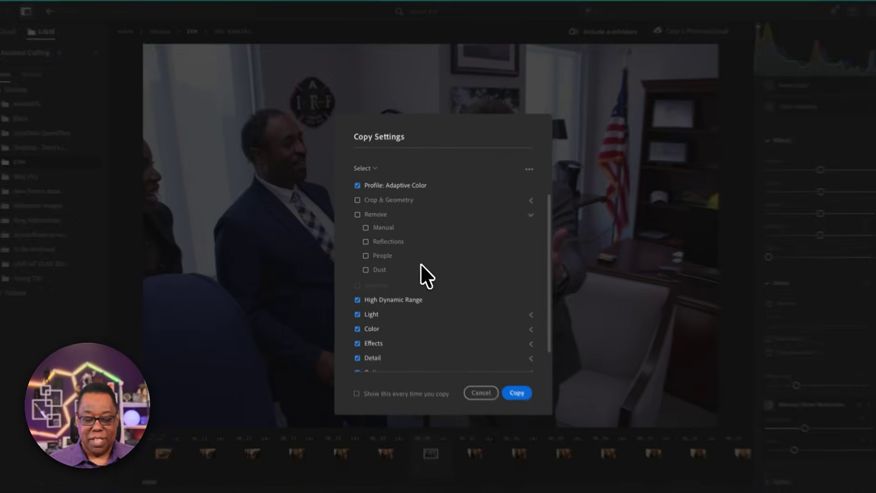
scroll(418, 262, down, 2)
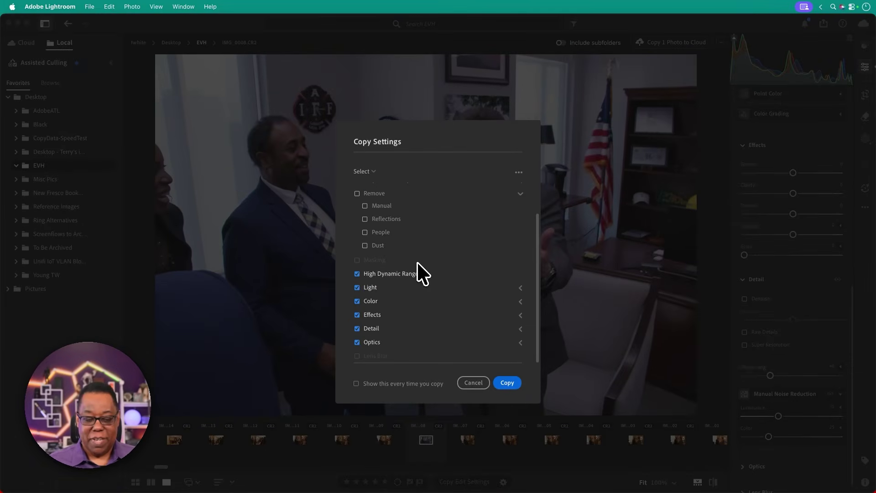
click(357, 274)
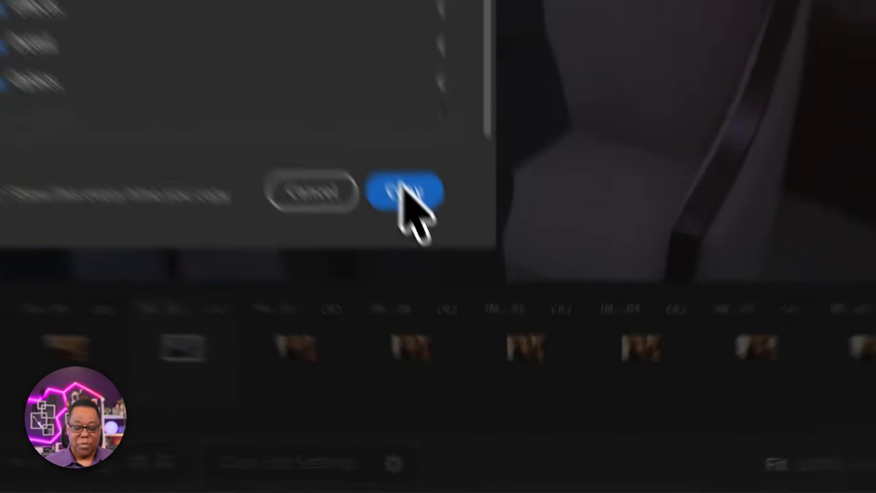
click(505, 382)
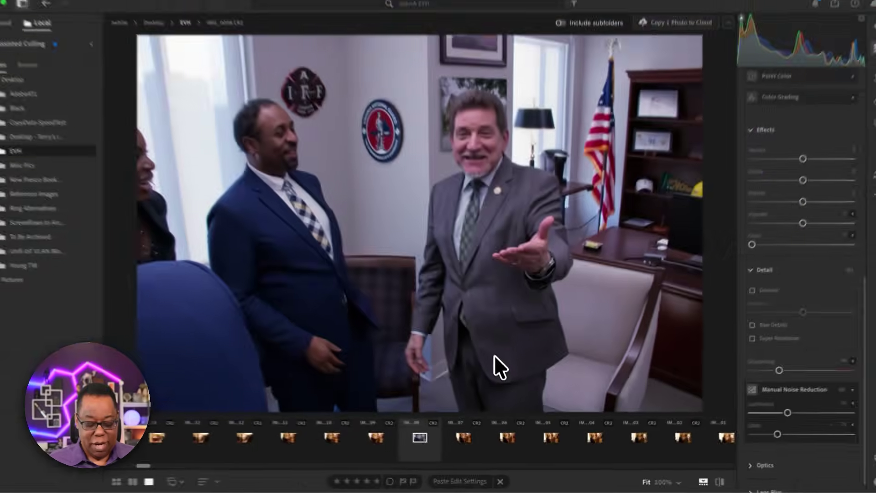
key(g)
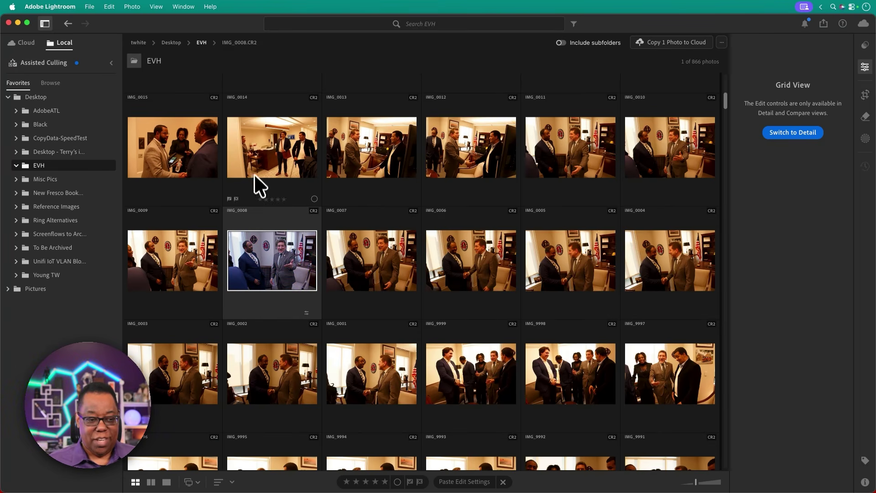
- Select photos IMG_0015 through IMG_0005, skipping the already edited IMG_0008, and go back to selecting only IMG_0008
click(196, 157)
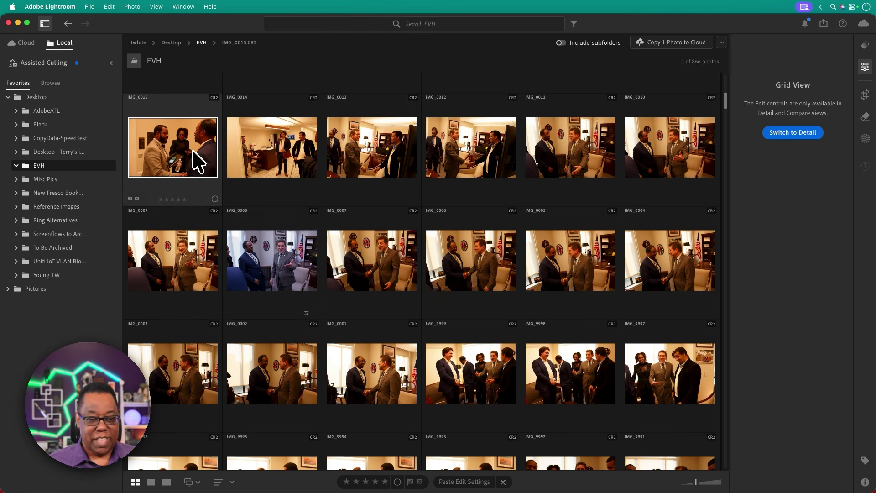
shift+click(656, 170)
super+click(205, 274)
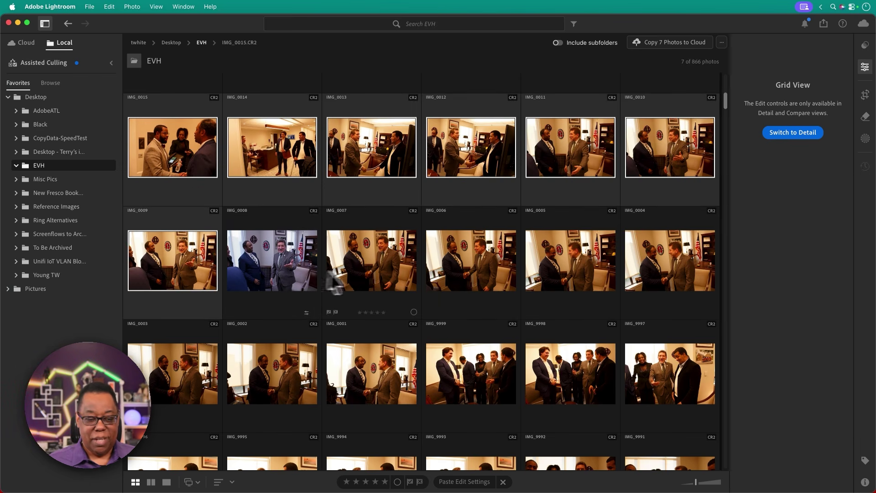
super+click(370, 279)
super+click(461, 279)
super+click(570, 279)
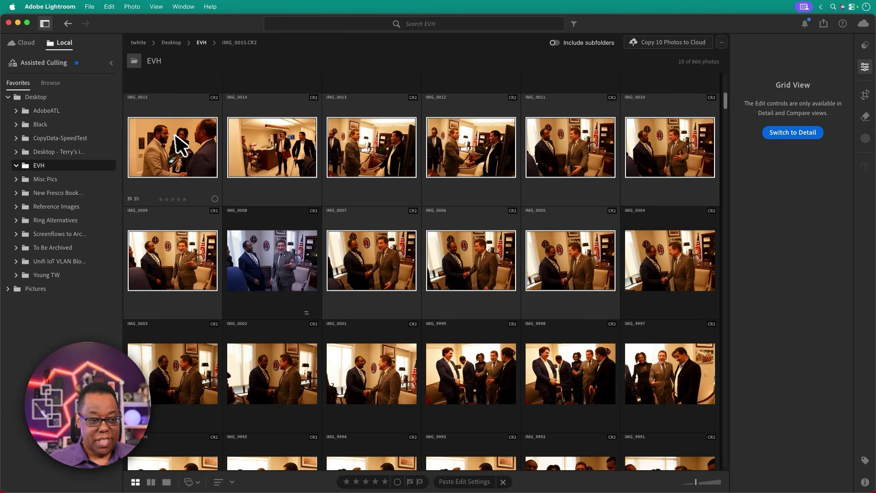
click(233, 215)
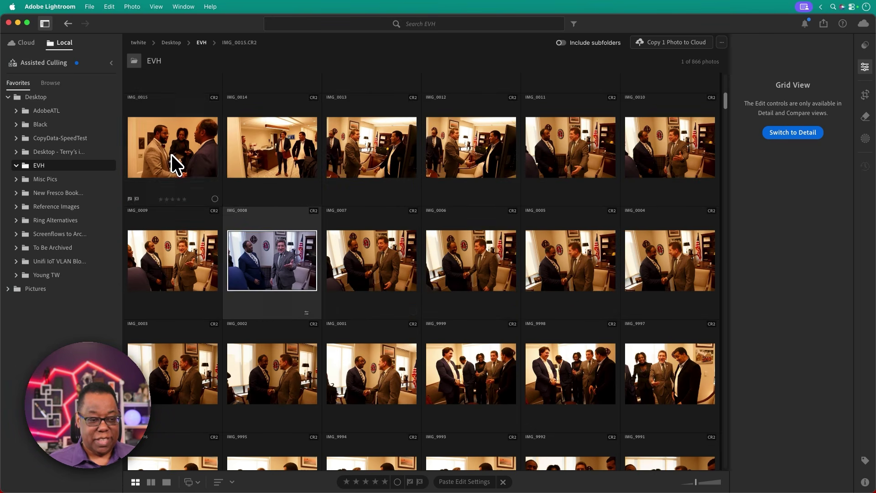
- Select the consecutive photos IMG_0015 through IMG_9991 and paste the copied edit settings onto them
click(172, 155)
shift+click(652, 464)
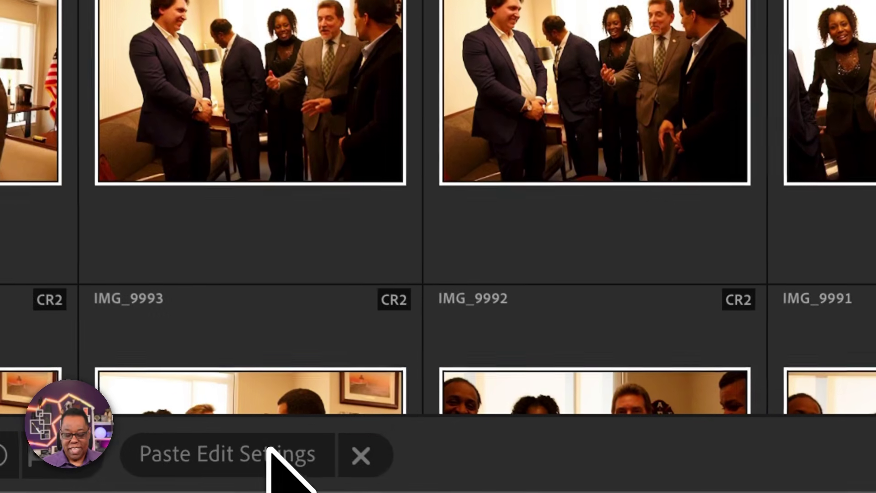
click(269, 452)
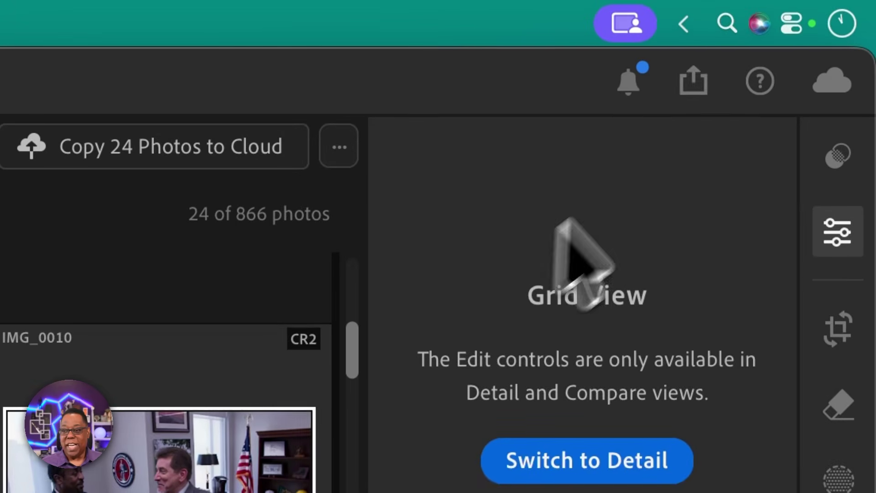
- Start a JPG (Large) export of the selected photos and choose the EVH folder on the Desktop as its location
click(693, 82)
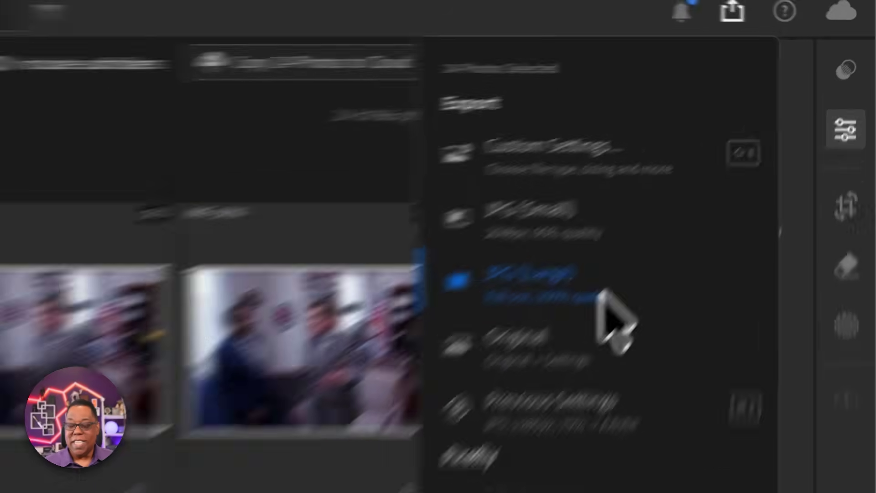
click(770, 130)
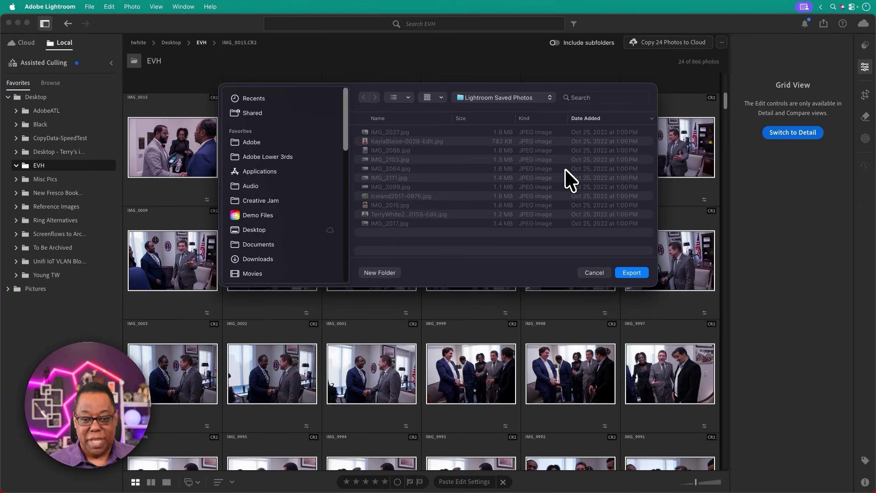
key(super+shift+d)
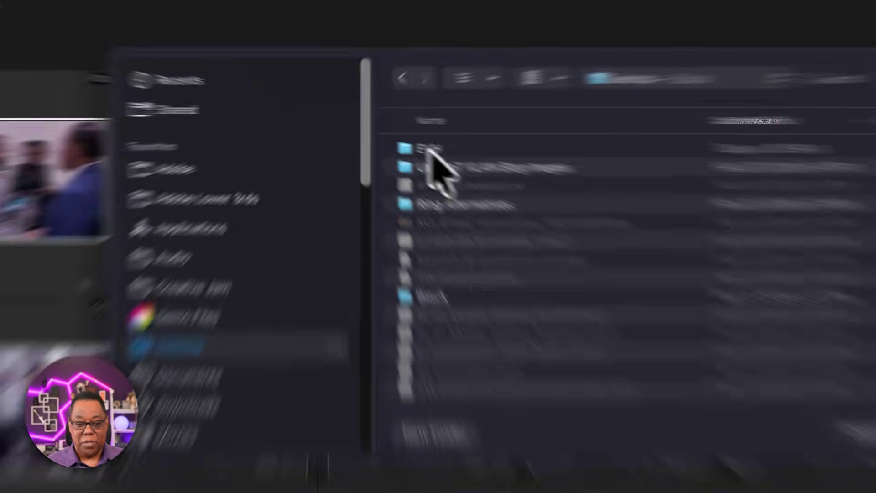
click(431, 151)
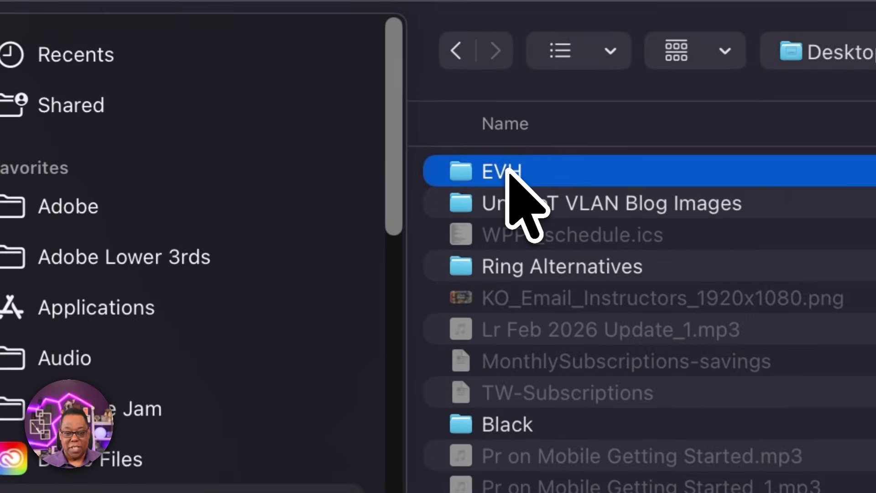
double_click(432, 151)
- Create a new folder named Edits-JPGs inside EVH and export the photos into it
click(438, 432)
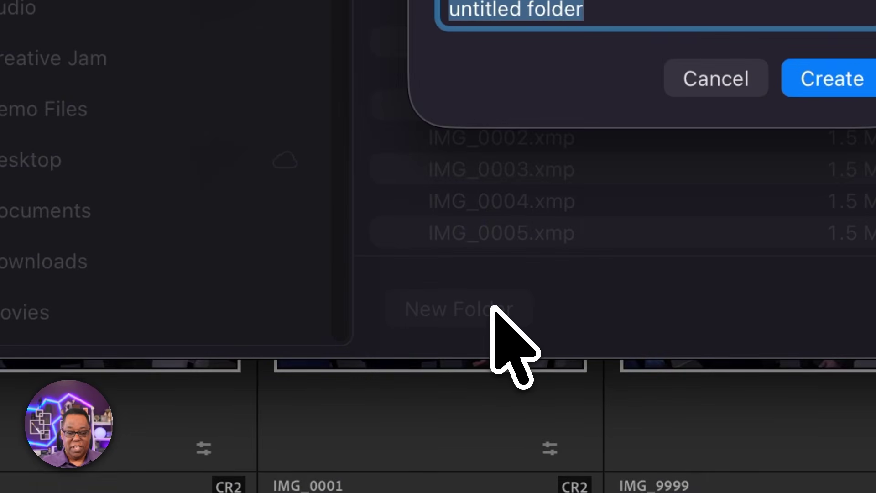
text(Edits-Jo)
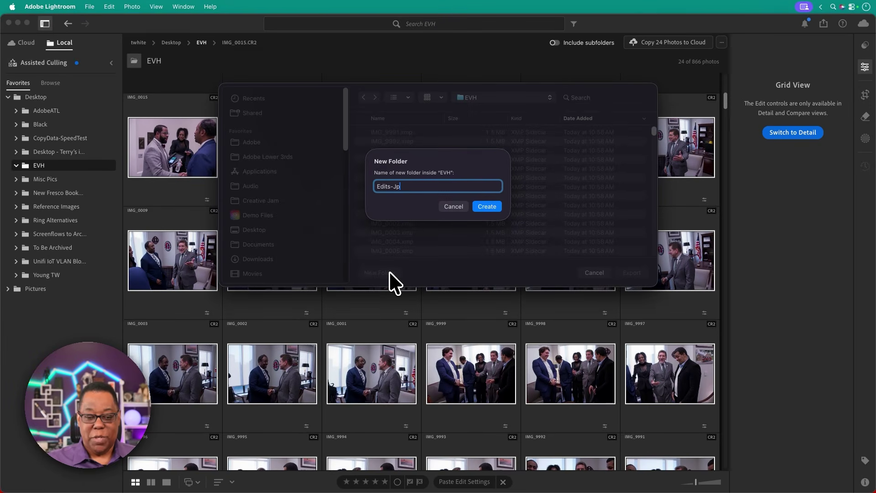
text(gs)
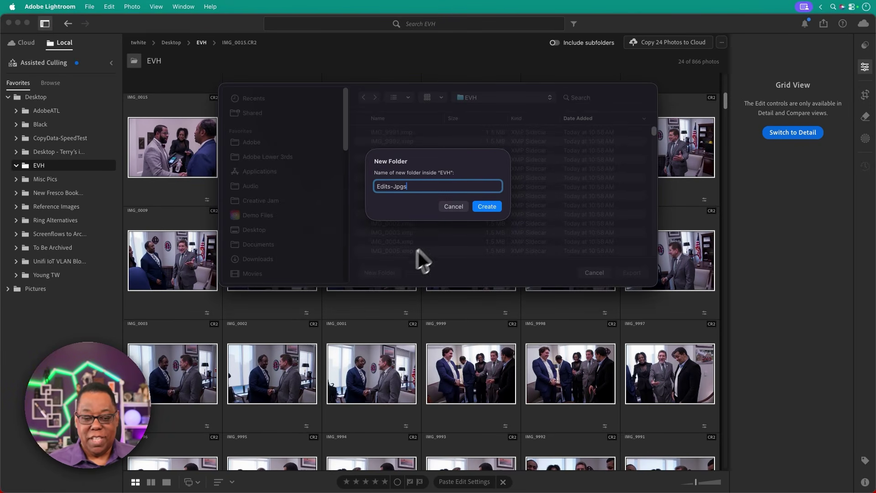
text(===)
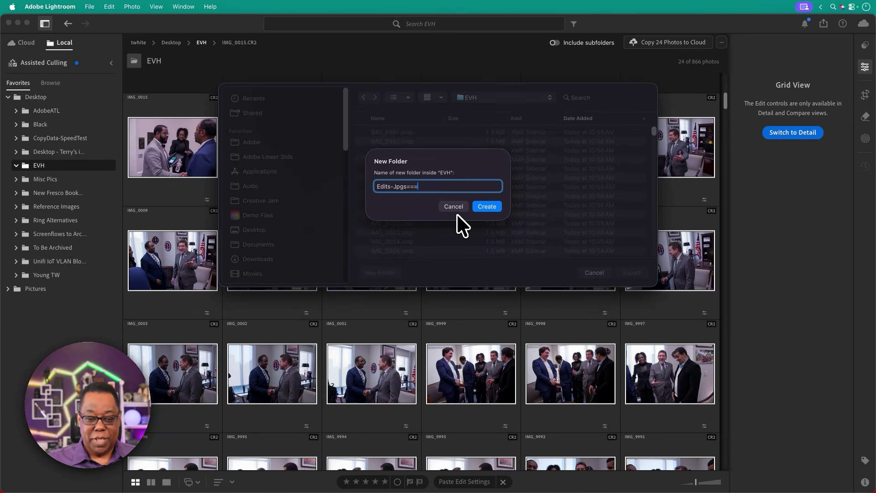
key(BackSpace)
key(BackSpace)
key(BackSpace)
key(BackSpace)
key(BackSpace)
key(BackSpace)
text(PG)
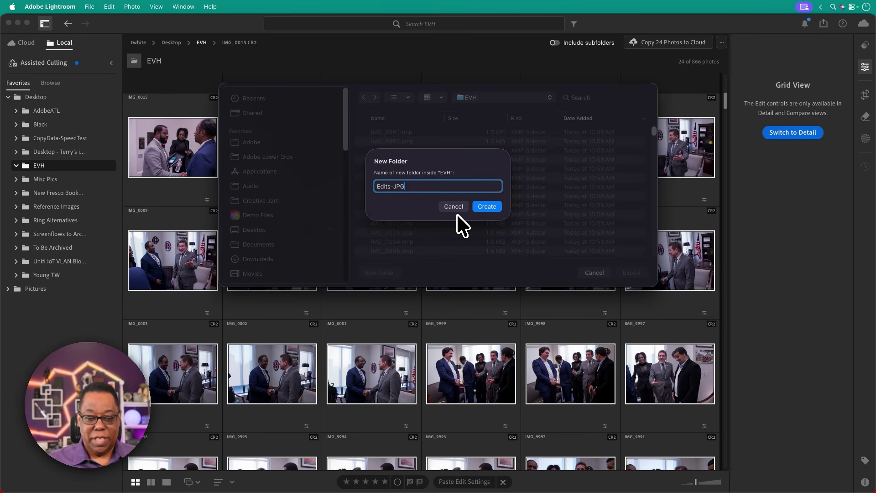
text(s)
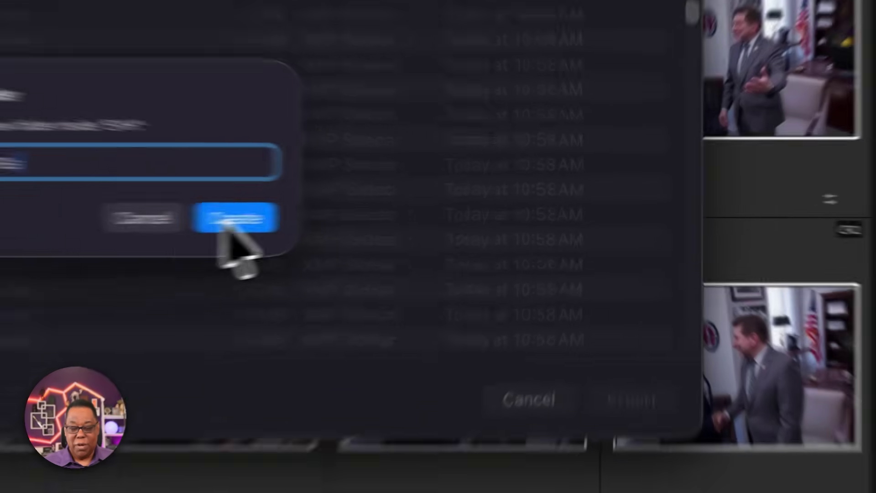
click(487, 206)
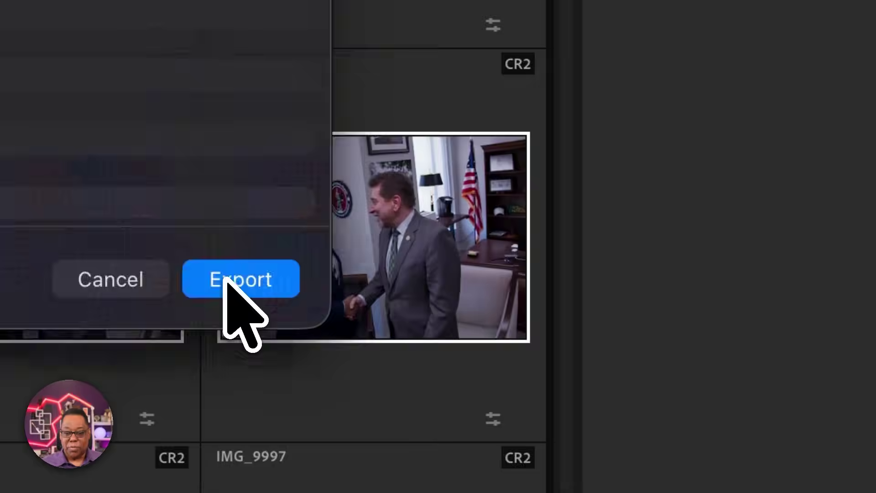
click(616, 454)
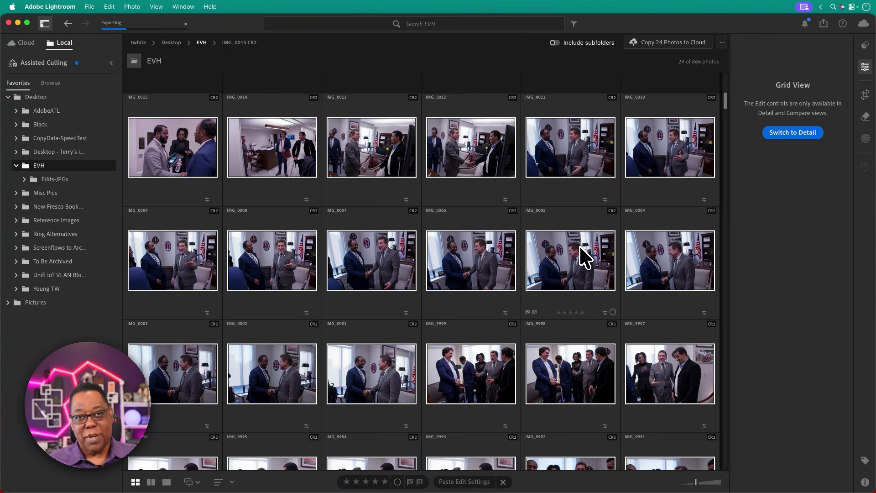